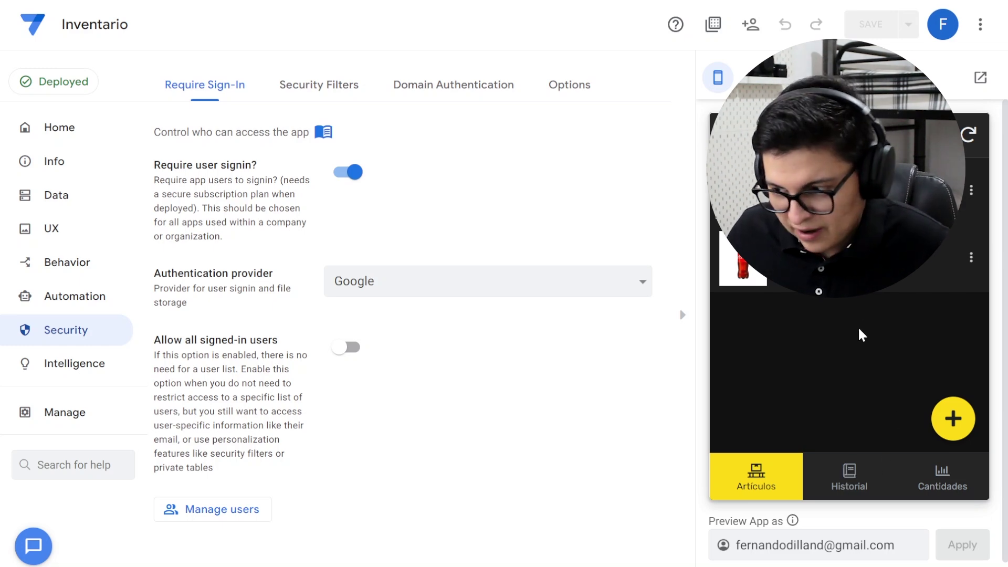
Step: Review the Historial and Cantidades views in the app preview and return to Artículos
click(857, 480)
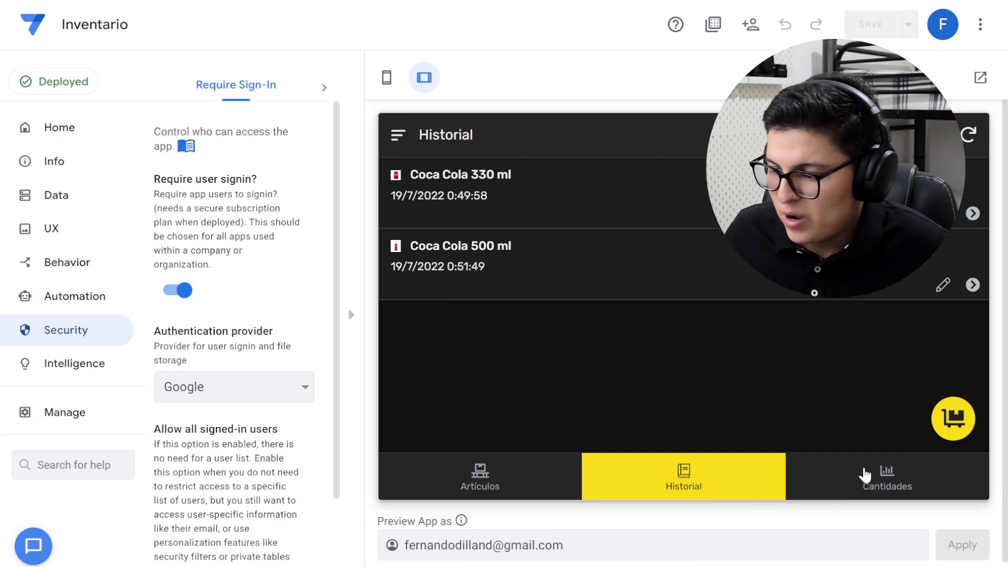
click(862, 474)
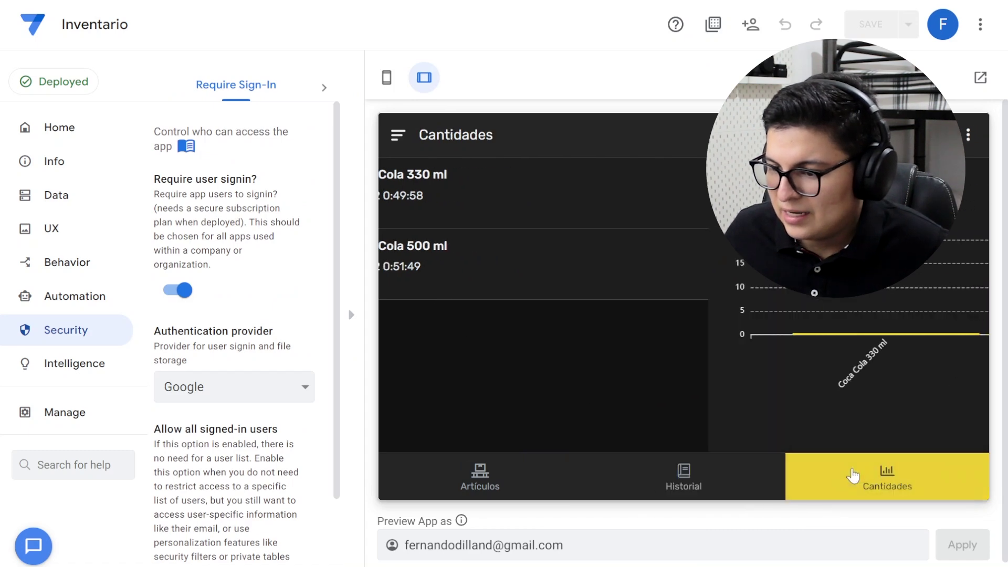
click(507, 479)
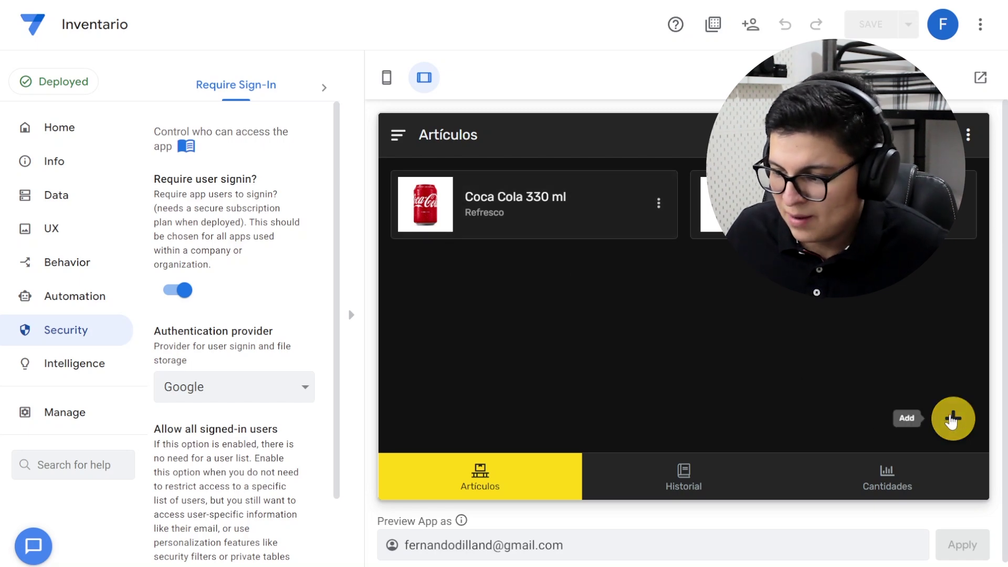
Step: Start a new article record with the Nombre "Sabritas 170 gr" and the Descripción "Papitas"
click(952, 419)
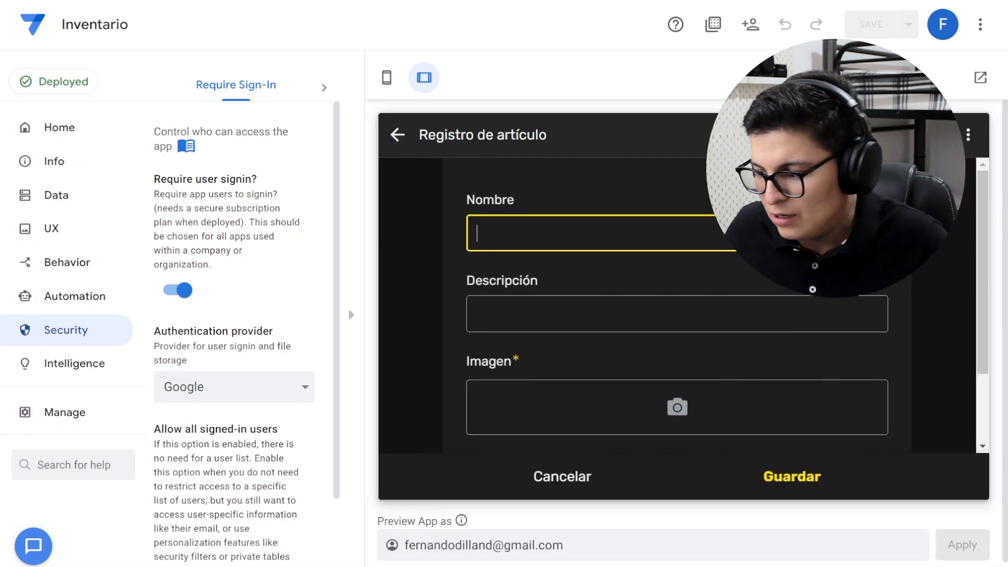
text(S)
key(Caps_Lock)
text(abritas 170 gr)
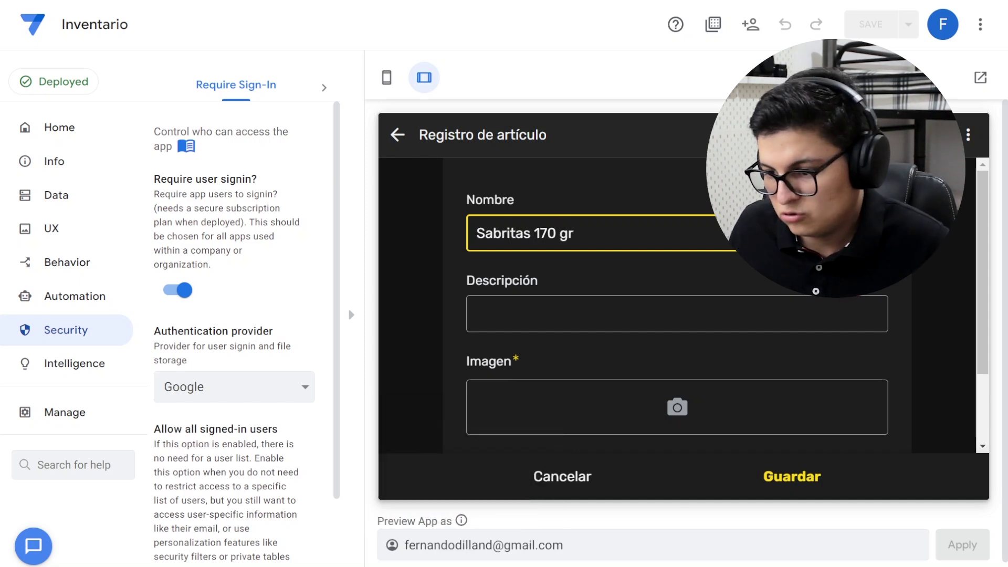
click(677, 314)
key(Caps_Lock)
text(P)
key(Caps_Lock)
text(apitas)
Step: Attach the Sabritas Original chips picture as the article's Imagen and save the record
scroll(677, 305, down, 2)
drag(667, 292, 646, 332)
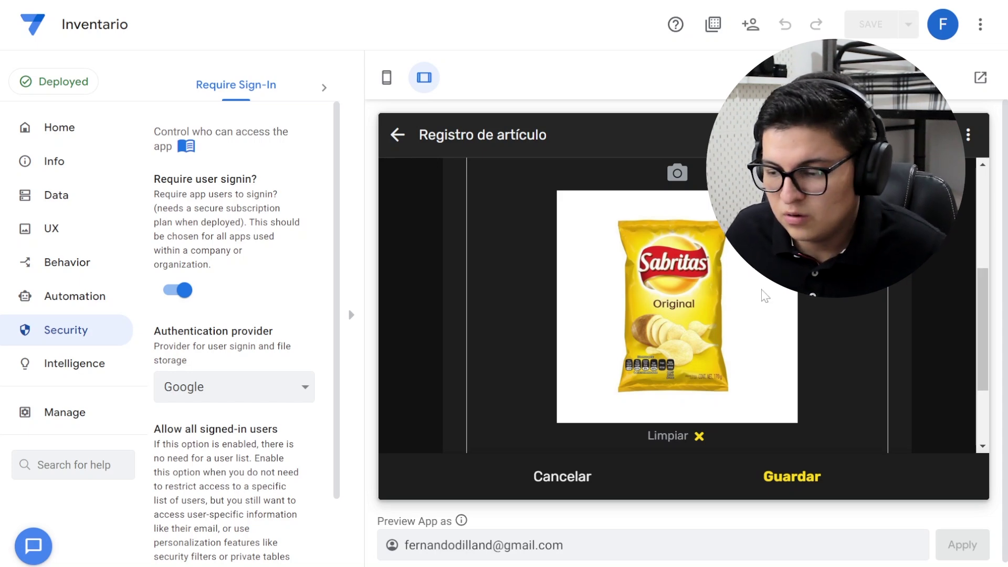
scroll(671, 299, up, 3)
scroll(683, 292, down, 3)
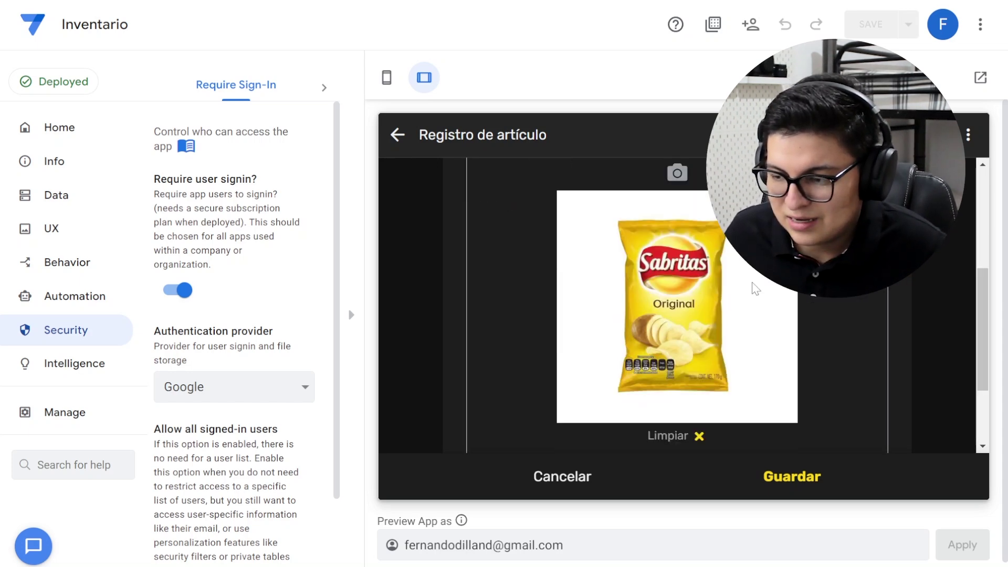
scroll(688, 298, down, 2)
click(776, 464)
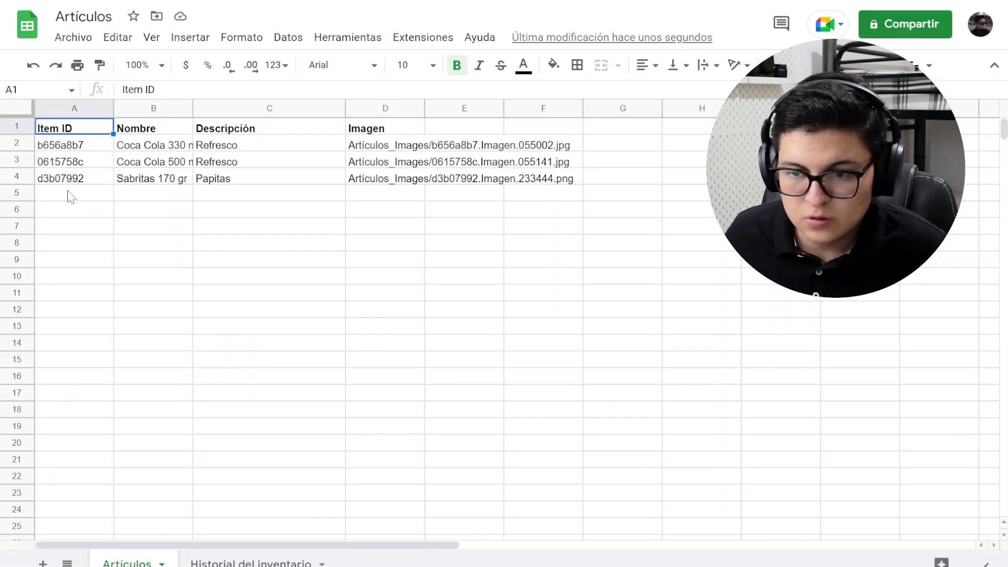
Step: Switch to the Artículos spreadsheet in Google Sheets and inspect the Sabritas 170 gr row's ID, name and image path
drag(68, 178, 412, 187)
click(397, 226)
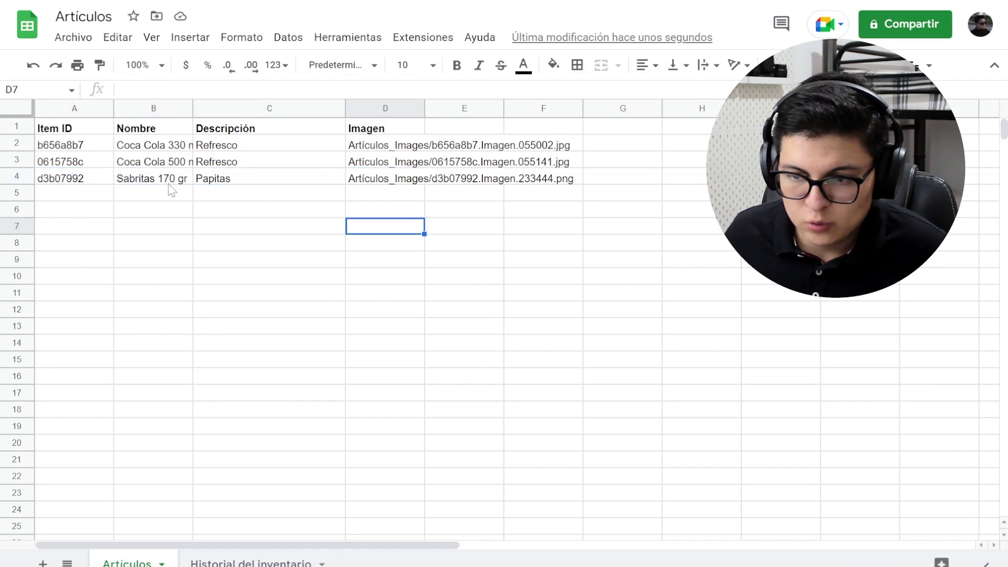
click(185, 182)
click(107, 183)
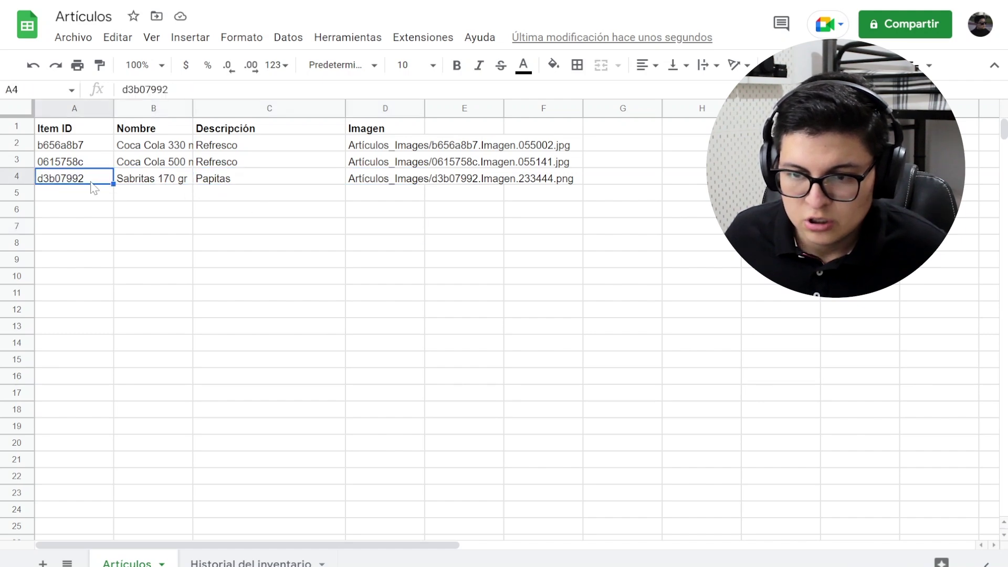
click(370, 182)
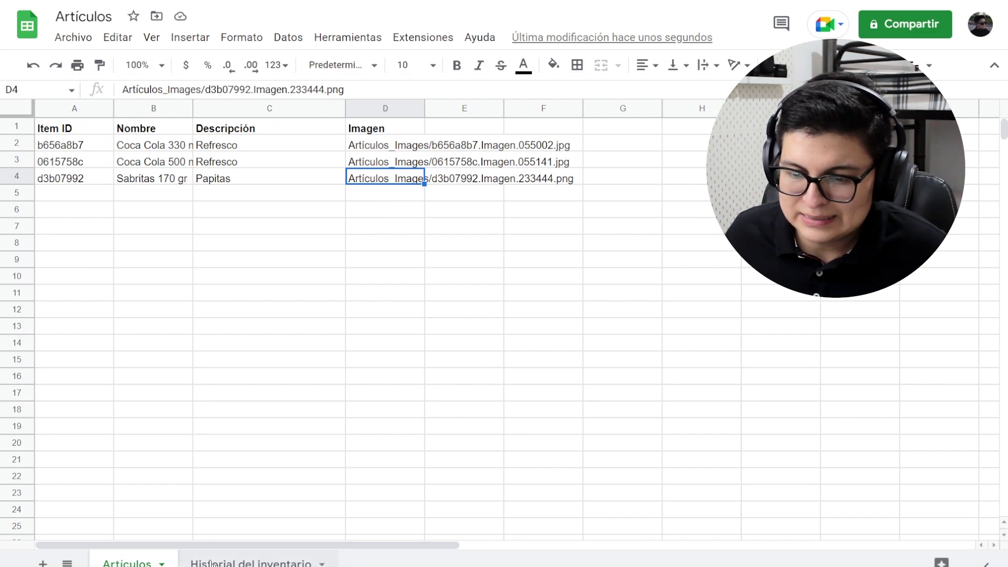
Step: Examine the existing records in the Historial del inventario sheet and return to the Artículos sheet
key(ctrl+shift+Page_Down)
drag(87, 150, 387, 180)
click(325, 346)
key(ctrl+shift+Page_Up)
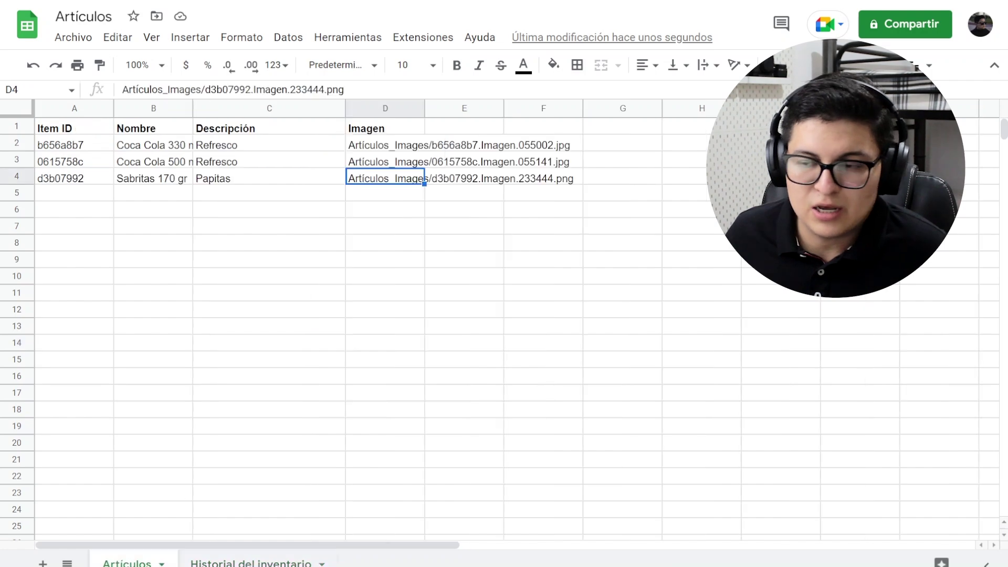
Step: Switch to Google Drive, inspect the Sabritas image in the Artículos_Images folder, and return to the Inventario folder
key(ctrl+Tab)
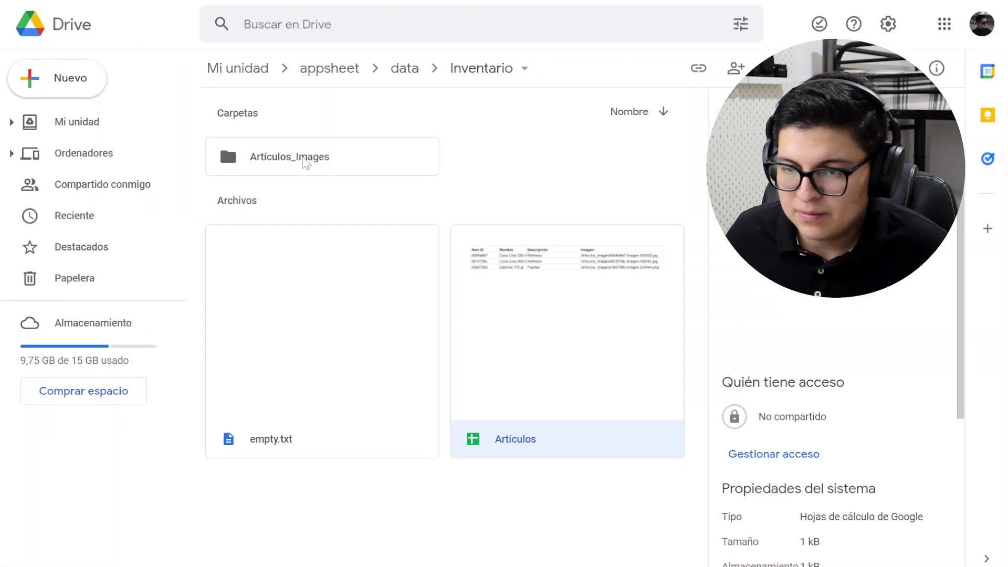
click(298, 164)
double_click(297, 165)
click(352, 226)
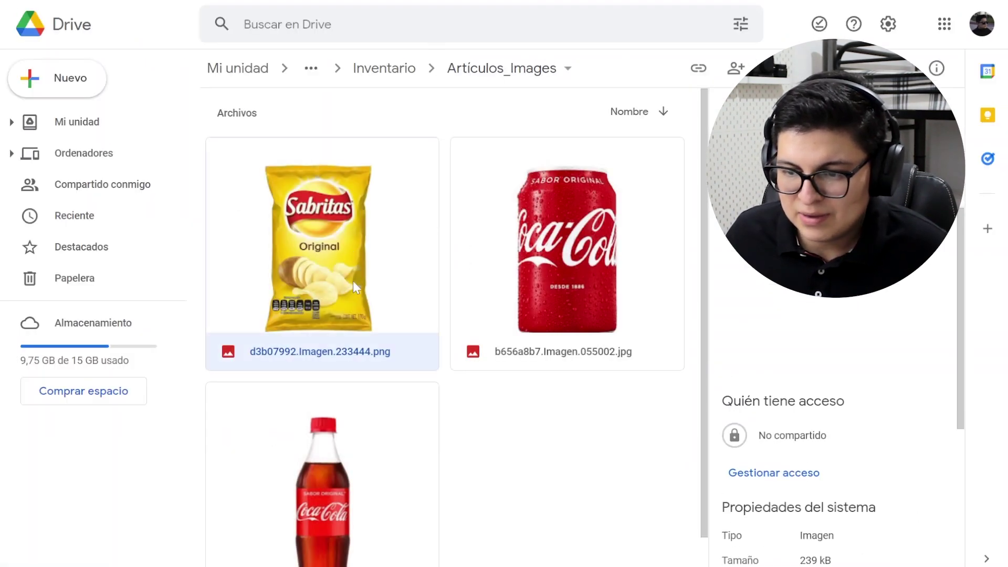
scroll(324, 264, down, 1)
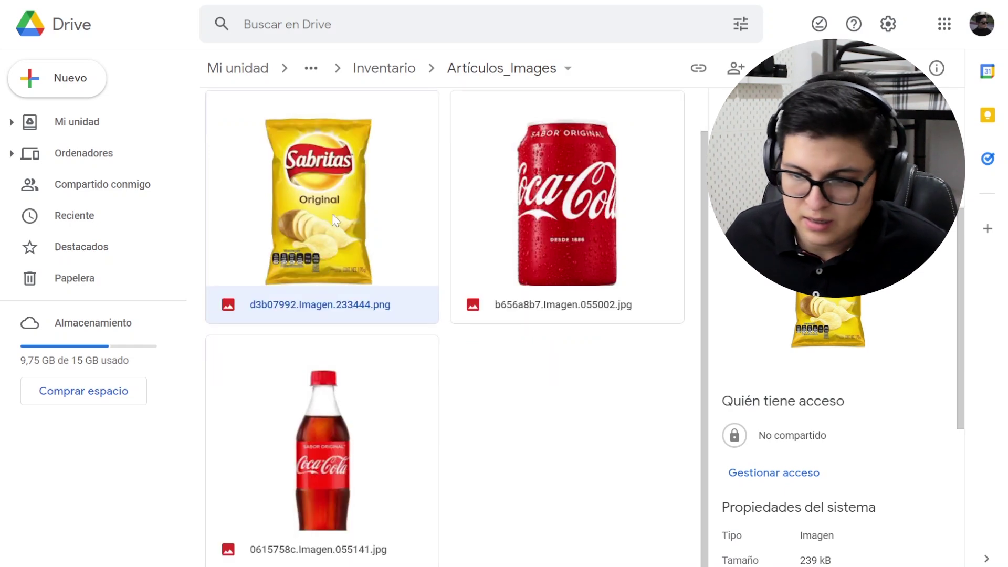
click(397, 70)
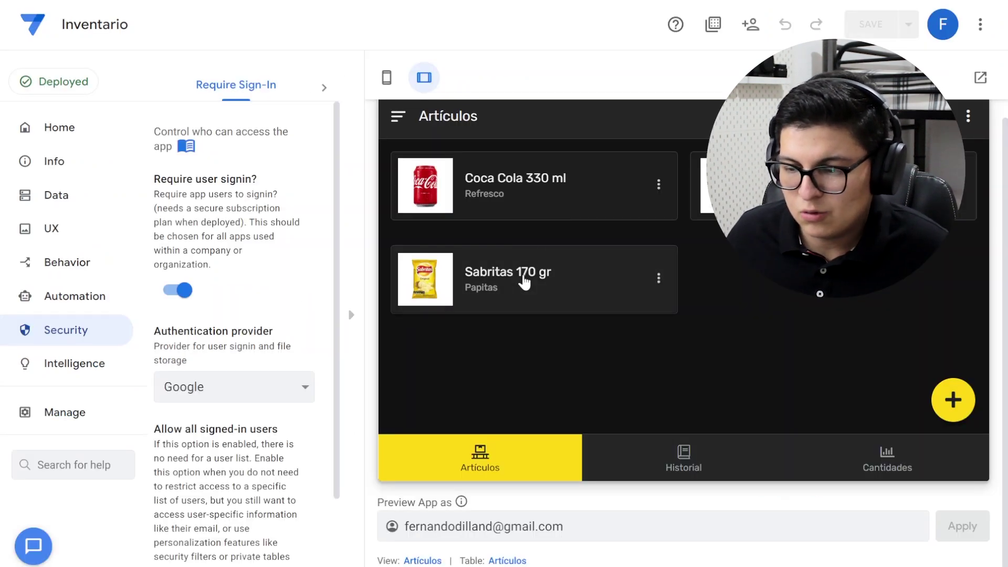
Step: Back in AppSheet, check the Cantidades chart and start a new Historial record for the article Sabritas 170 gr
click(818, 448)
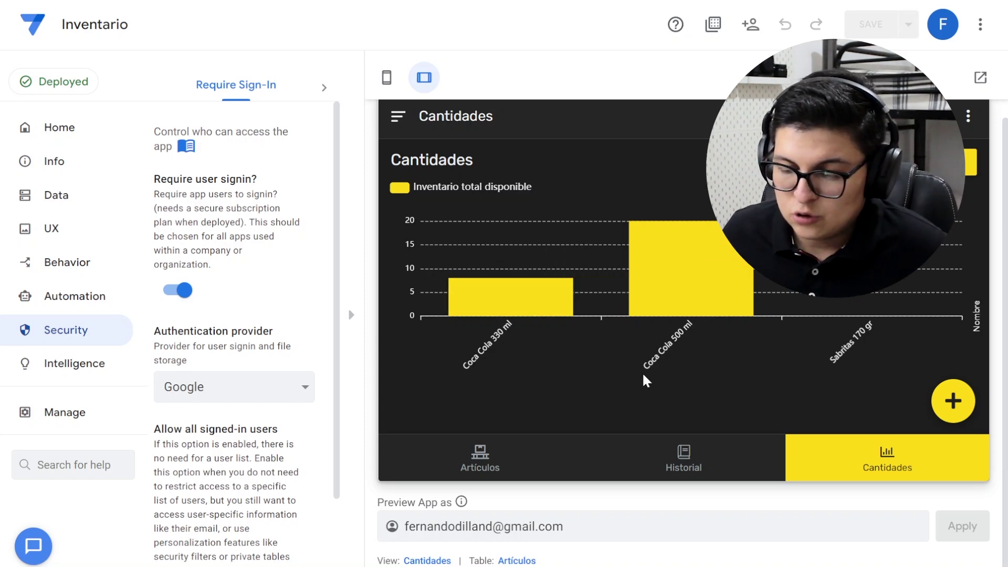
click(718, 458)
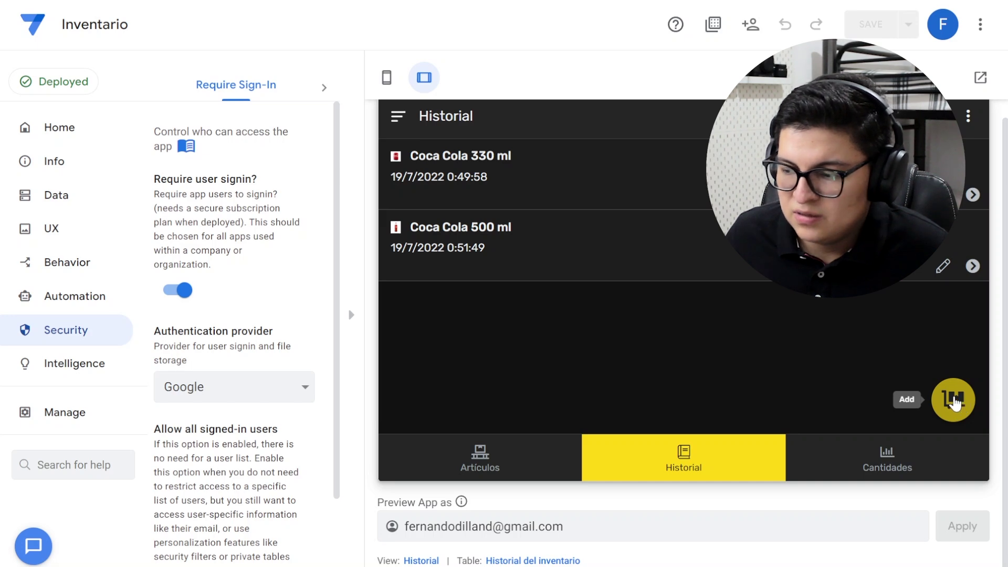
click(953, 400)
click(558, 227)
click(566, 369)
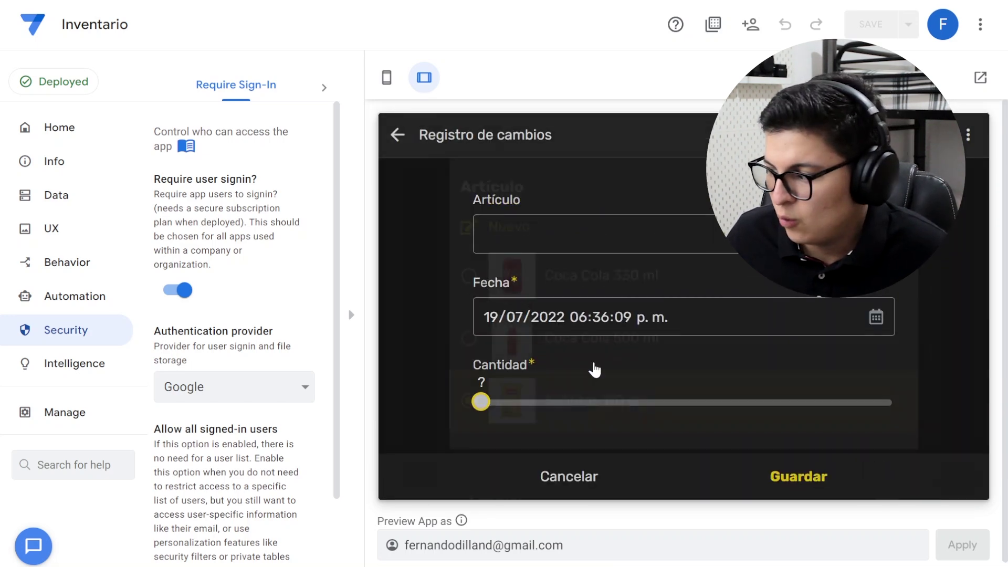
Step: Show the preview in phone layout, set the change record's Cantidad to 5, and save it
click(387, 78)
scroll(804, 321, down, 1)
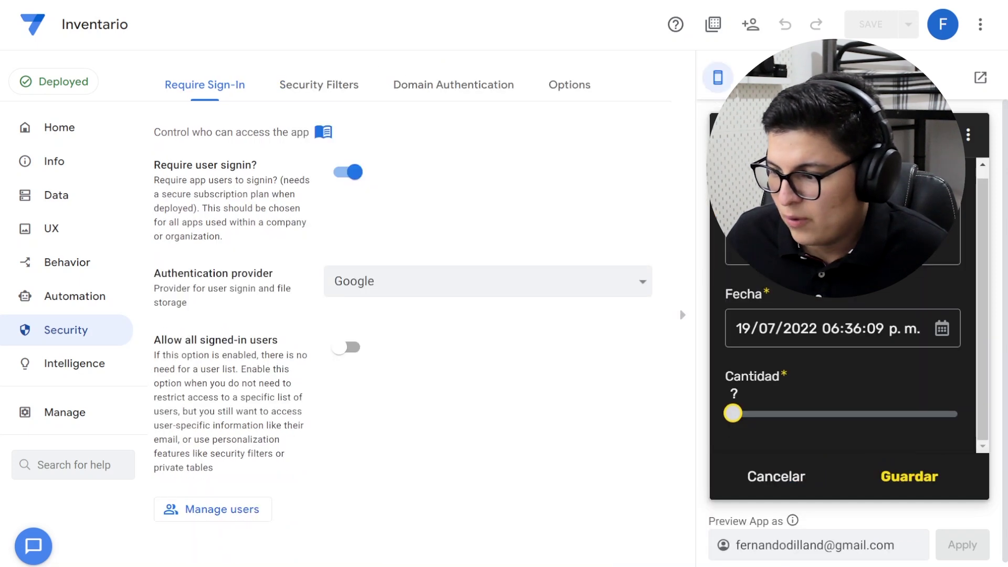
drag(736, 419, 851, 418)
click(927, 467)
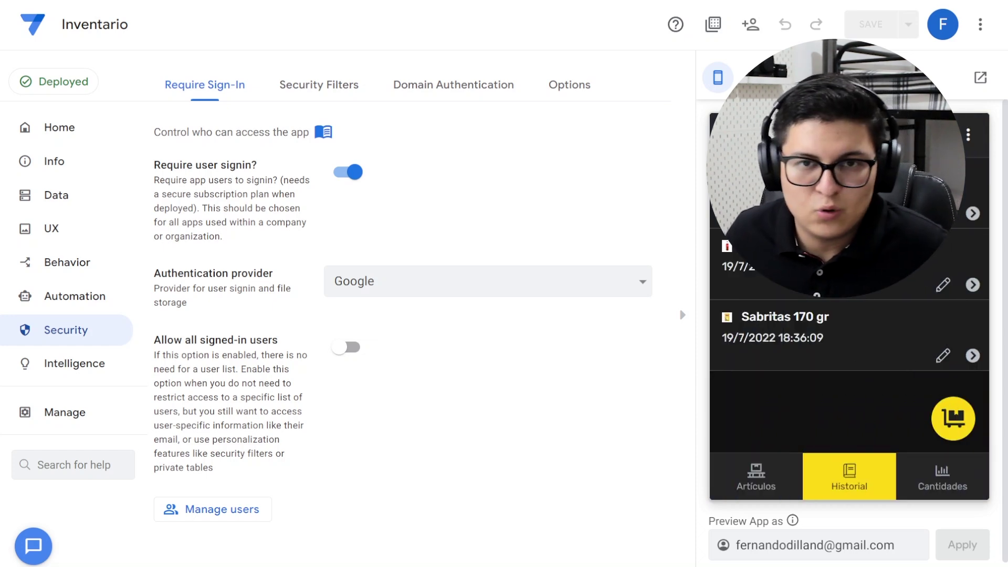
Step: Check the available inventory of Sabritas 170 gr in the Cantidades chart and look over the Artículos list
click(943, 494)
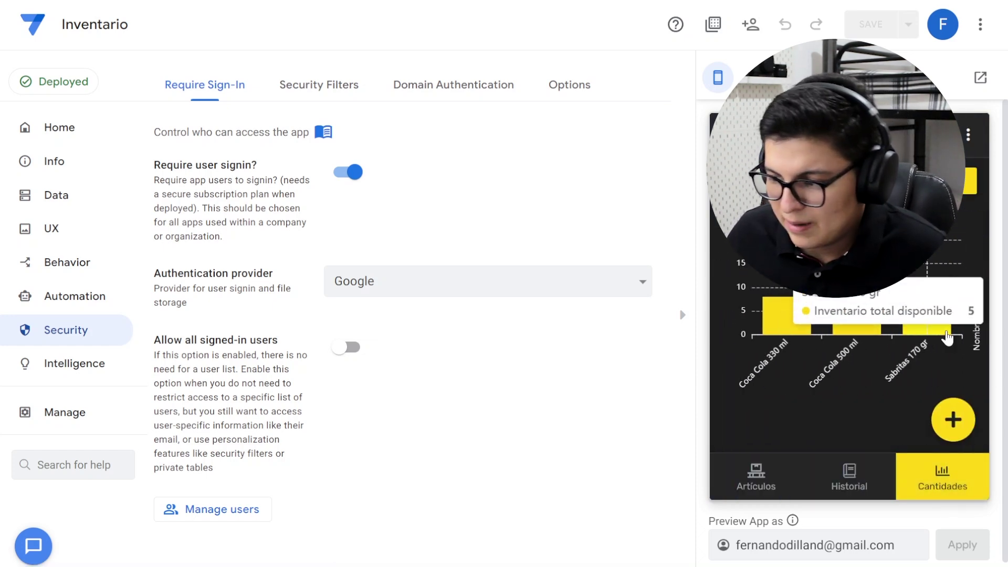
mouse_move(921, 330)
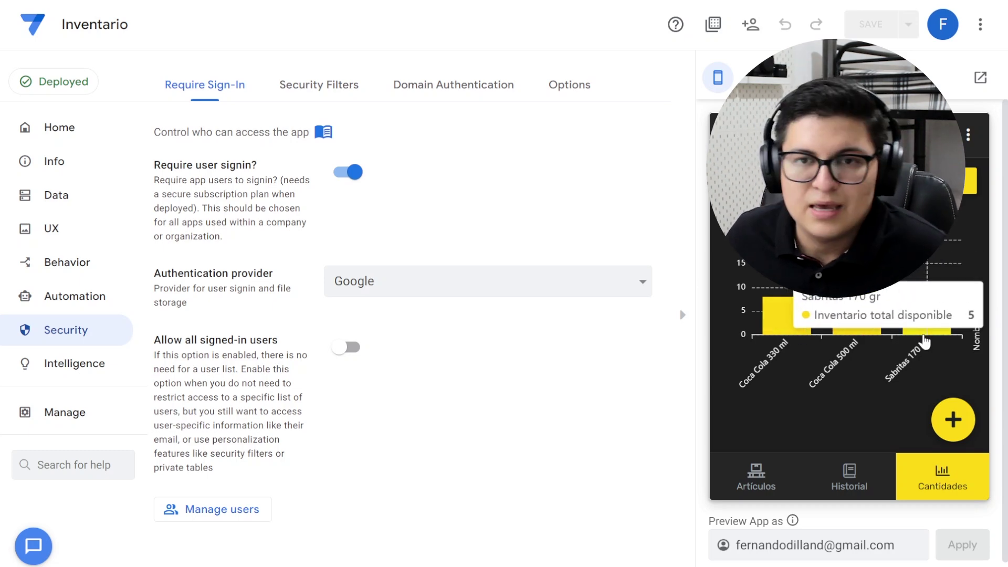
click(769, 479)
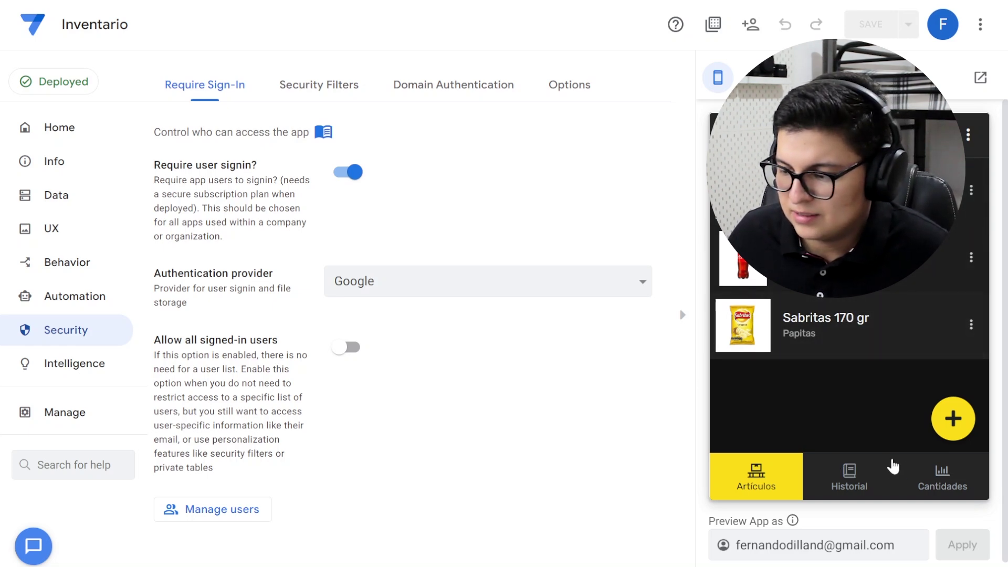
click(912, 478)
Step: Add a Historial record for Sabritas 170 gr with a negative Cantidad as a stock withdrawal, and save it
click(864, 486)
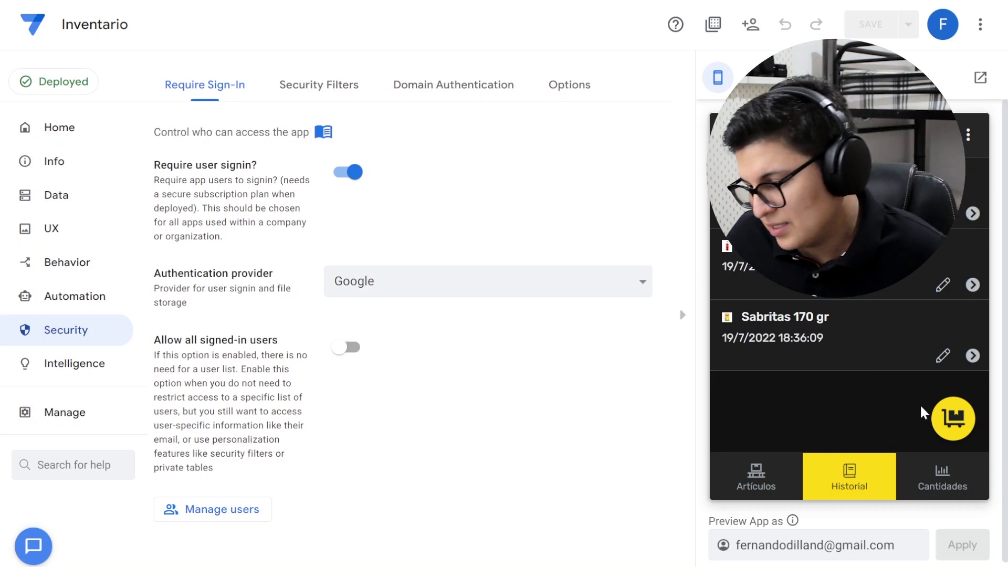
click(948, 415)
drag(757, 398, 843, 407)
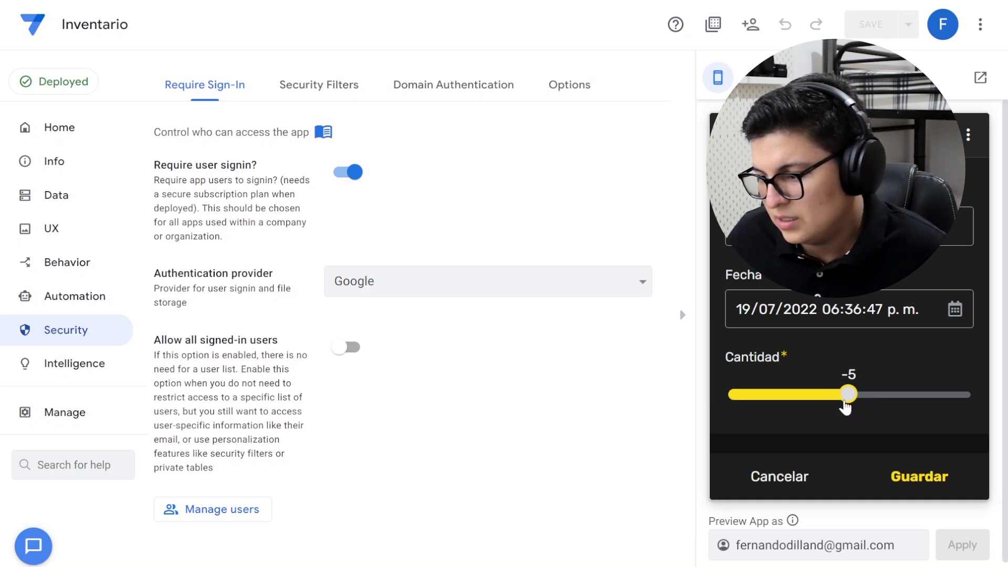
click(849, 226)
click(940, 457)
click(923, 475)
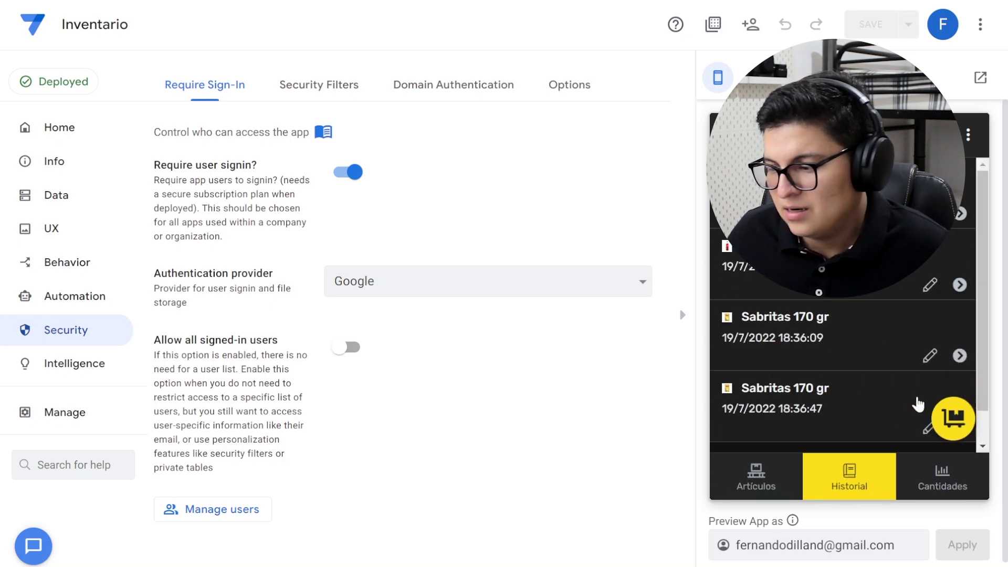
Step: Check the available quantity of Sabritas 170 gr in the Cantidades chart and look through the app's side menu and main views
click(930, 493)
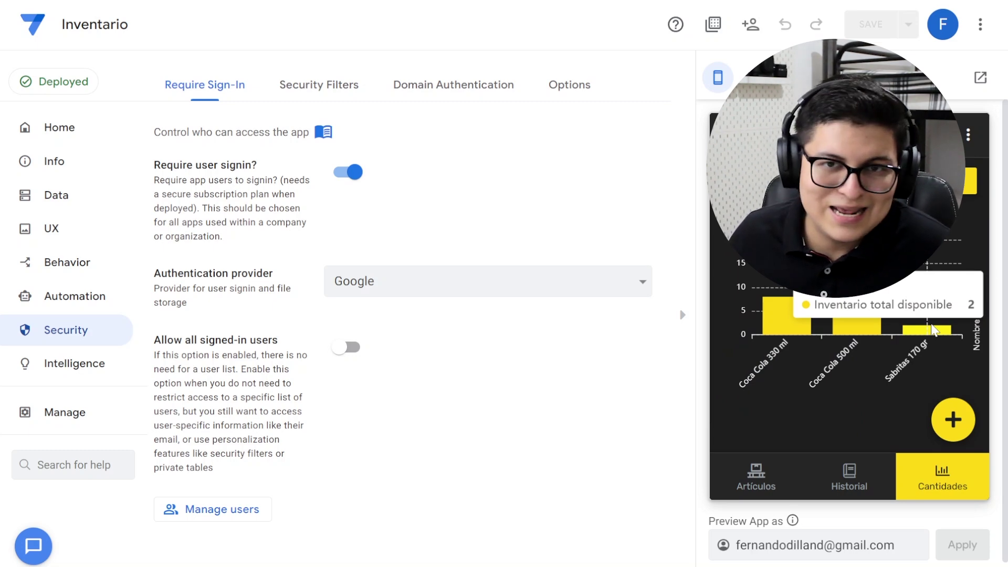
click(746, 478)
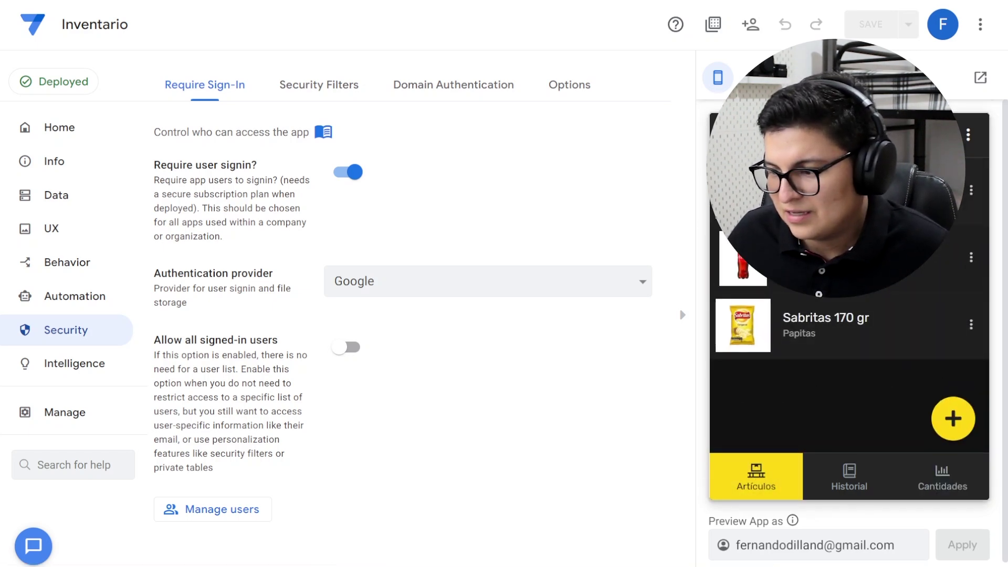
drag(882, 349, 953, 284)
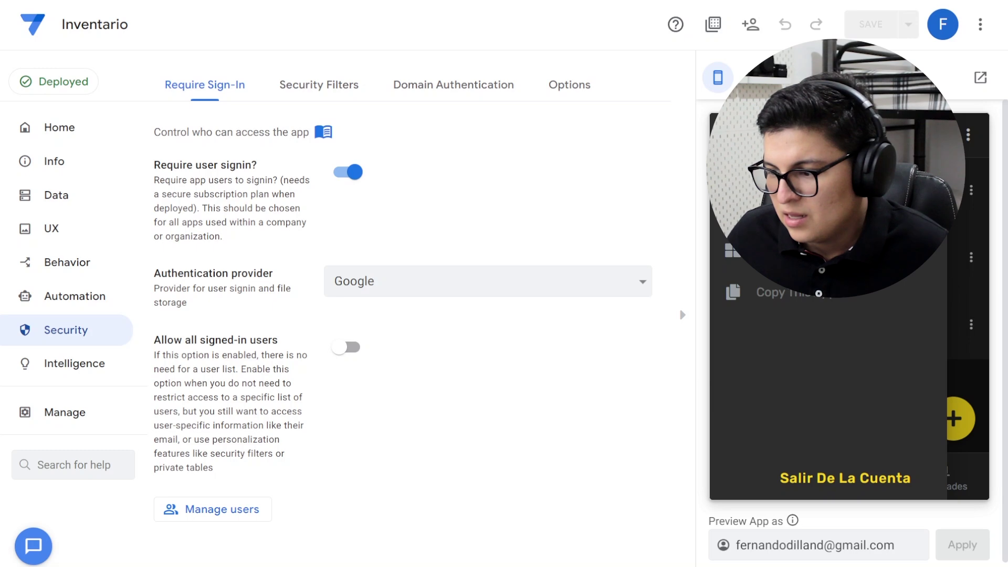
click(964, 363)
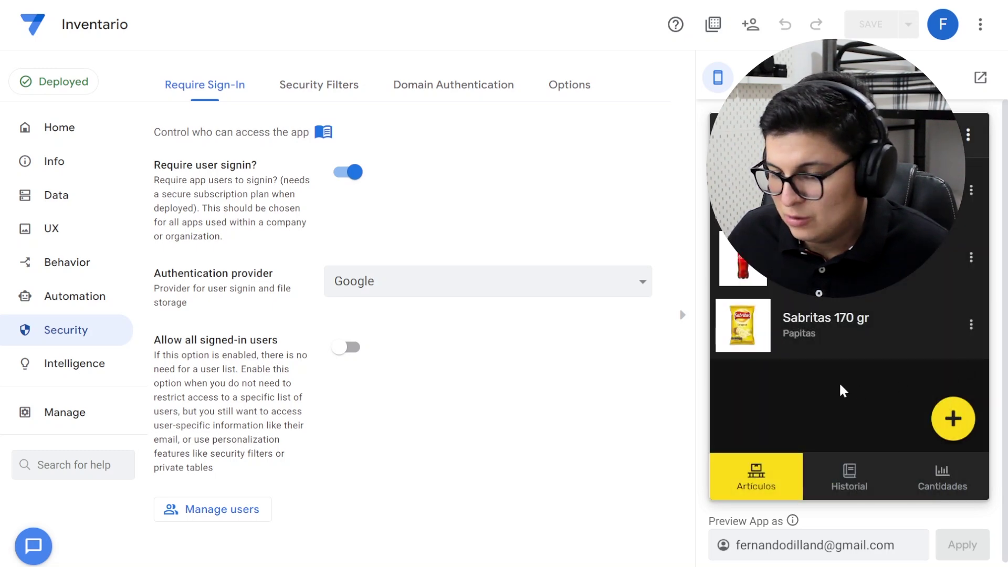
scroll(845, 367, down, 1)
click(862, 448)
click(913, 459)
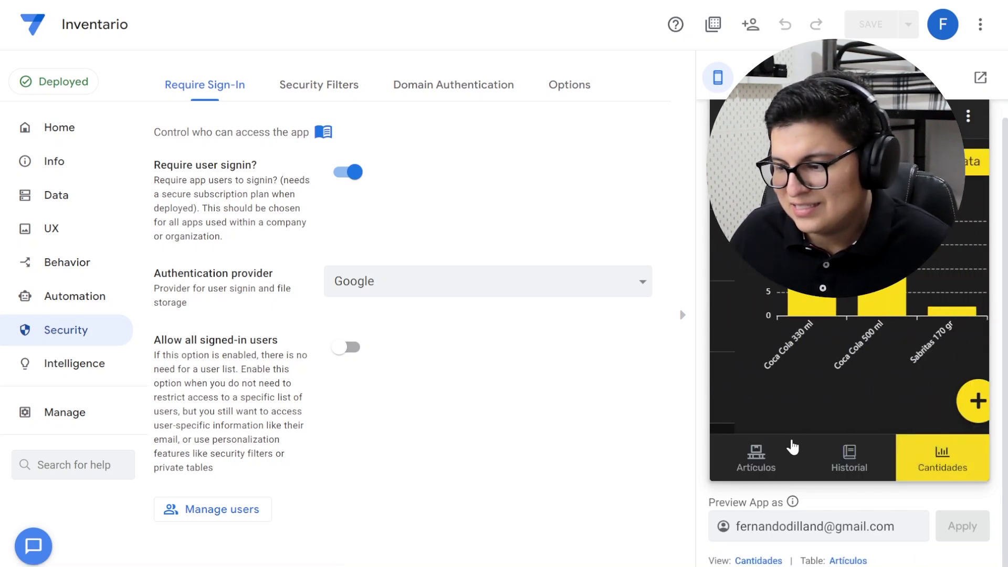
click(766, 455)
scroll(864, 417, up, 1)
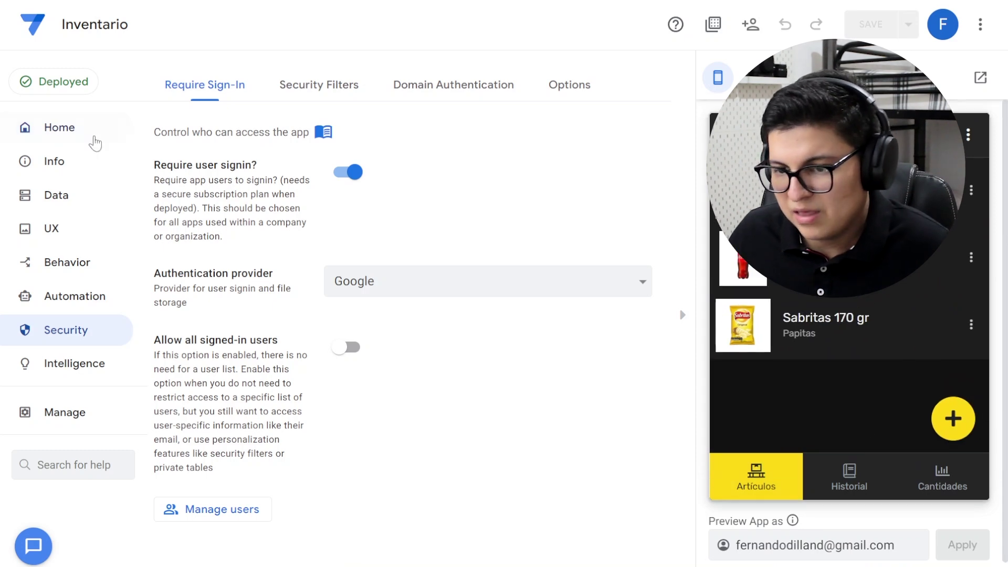
Step: Open the app's UX brand settings to examine its theme, primary color and logo
click(60, 232)
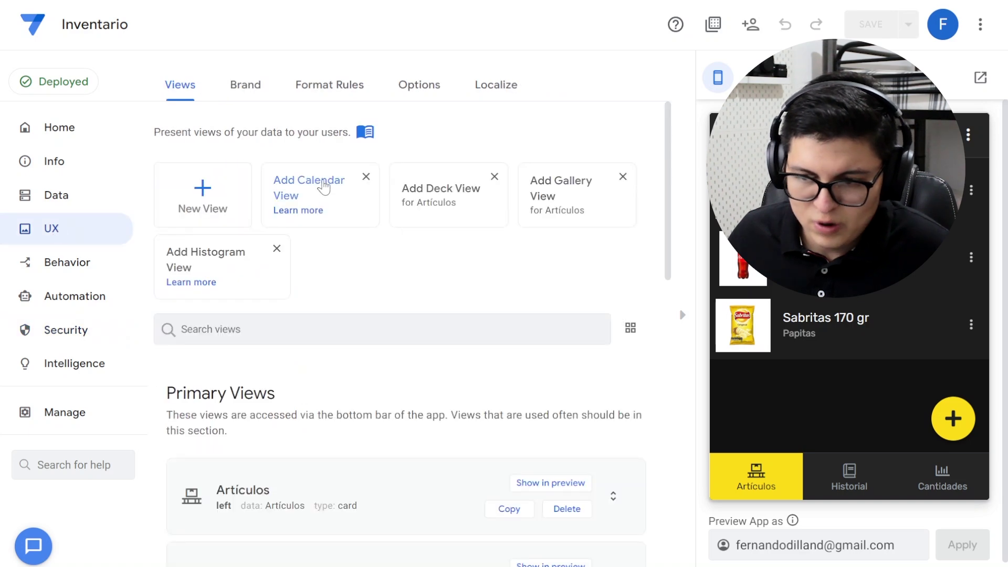
click(258, 98)
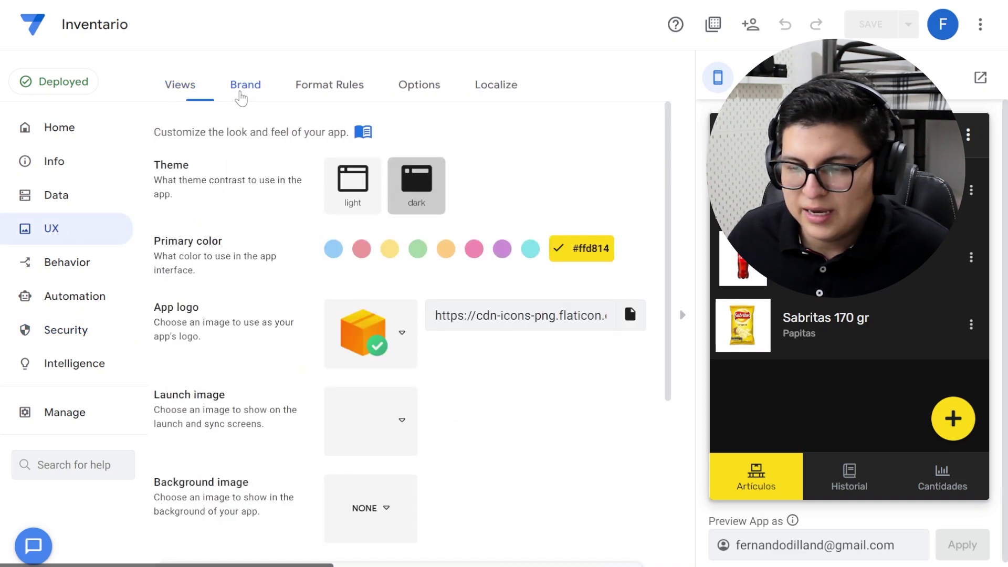
Step: Try the light theme, preview the Historial, Cantidades and Artículos views with it, and restore the dark theme
click(368, 210)
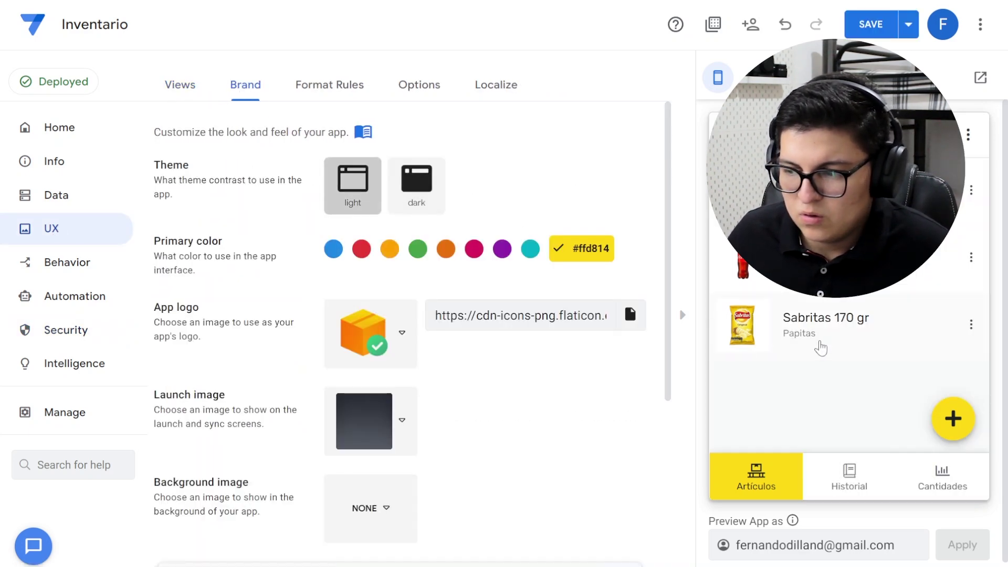
click(849, 478)
click(942, 478)
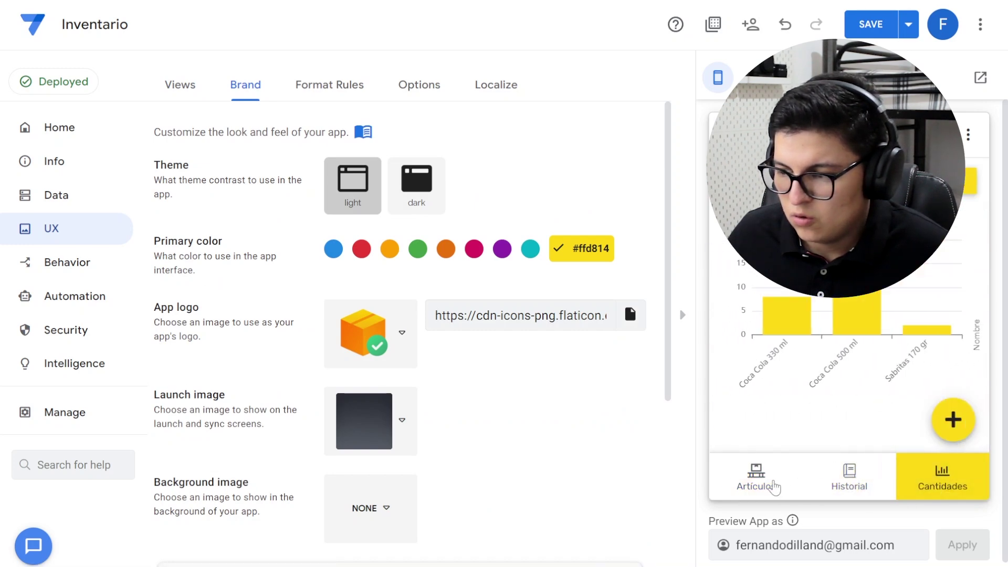
click(769, 481)
click(405, 212)
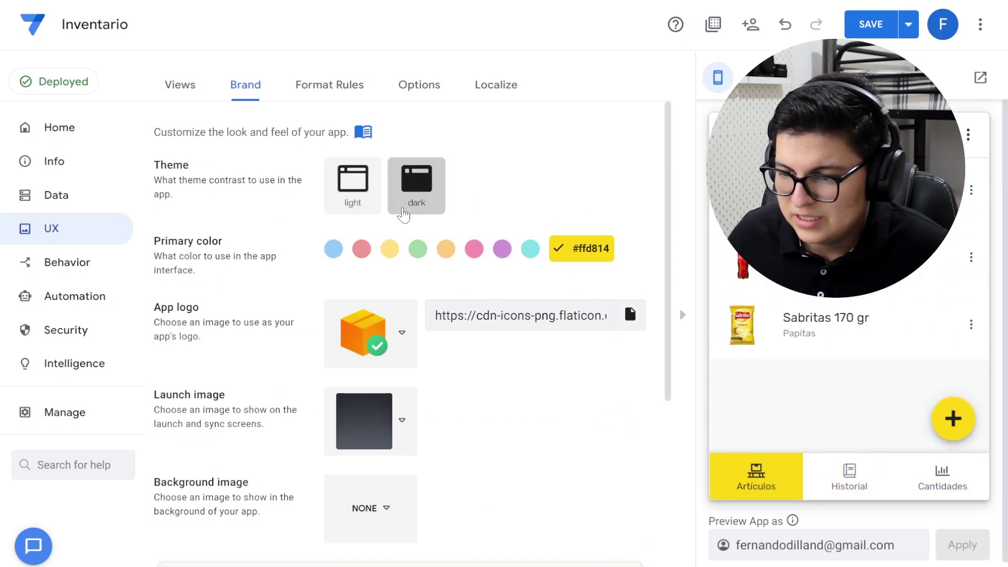
Step: Look through the remaining brand settings, review the app's deployment check, and return to the editor's home page
scroll(514, 273, down, 5)
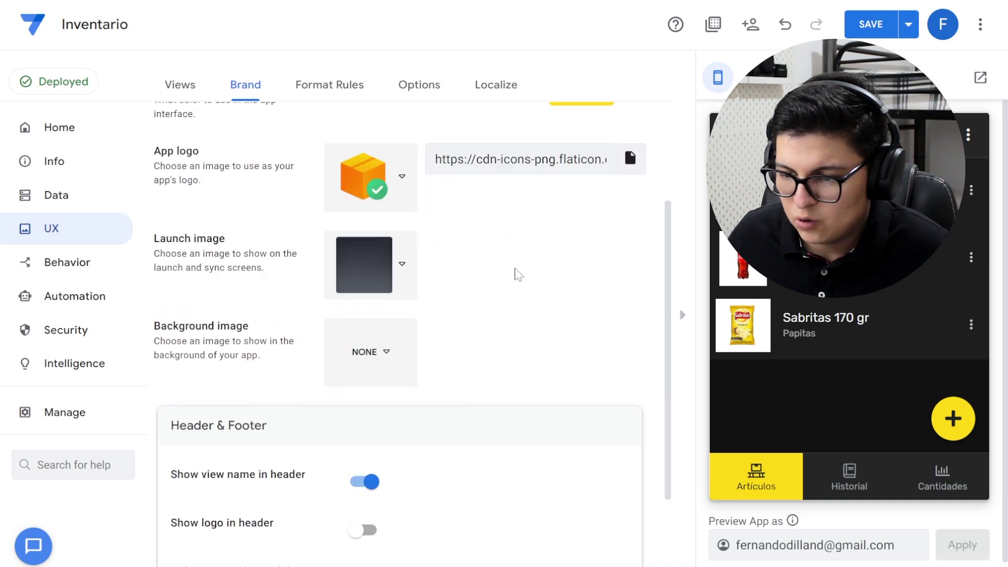
scroll(516, 270, up, 5)
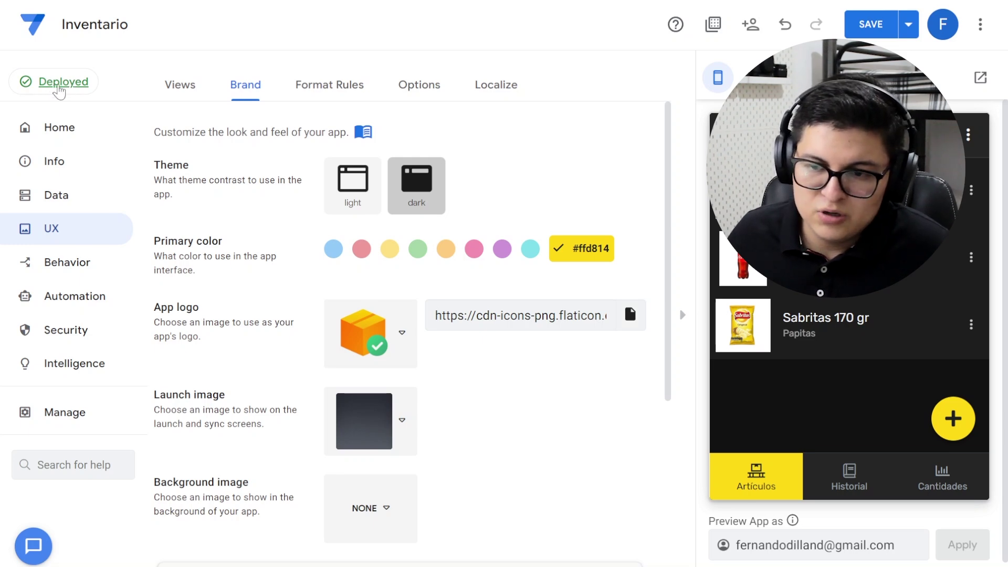
click(66, 84)
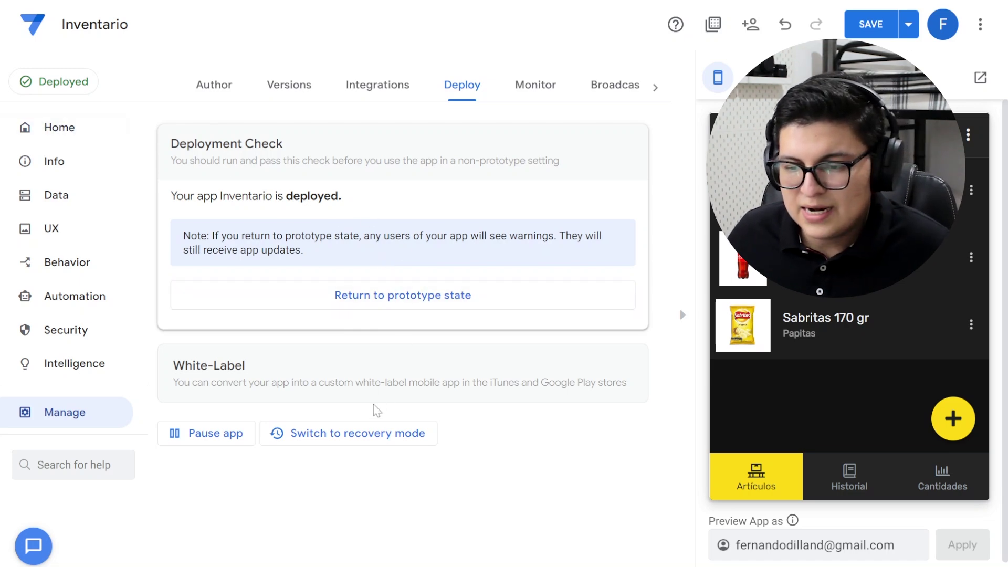
click(59, 138)
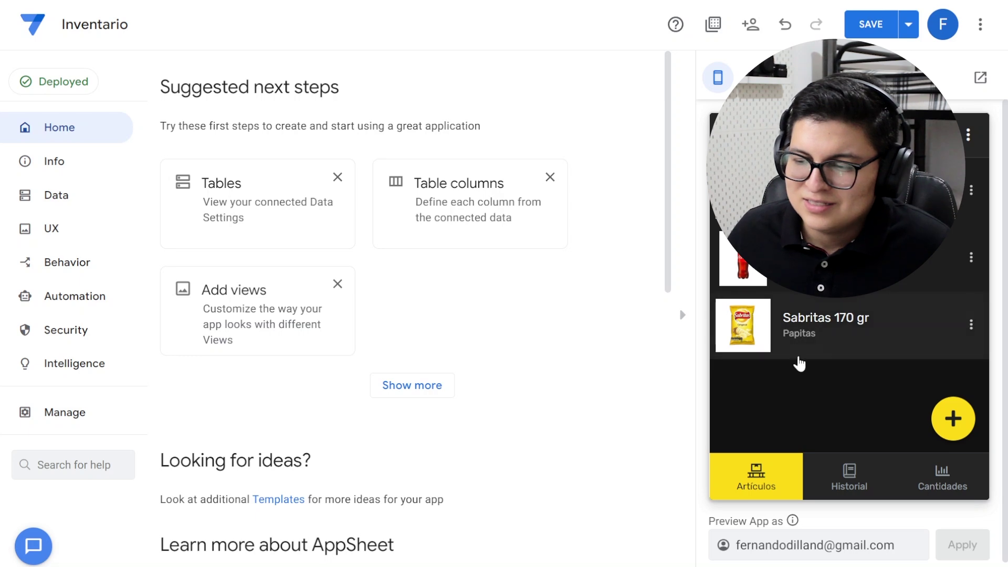
Step: View the row actions available for Sabritas 170 gr, close them without choosing one, and show the Historial view
click(971, 324)
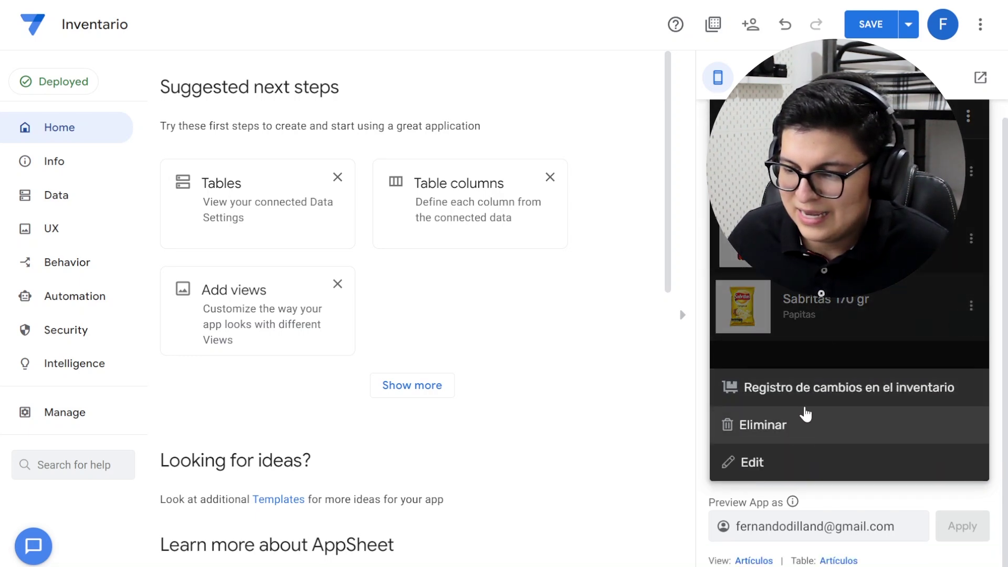
click(736, 429)
click(837, 317)
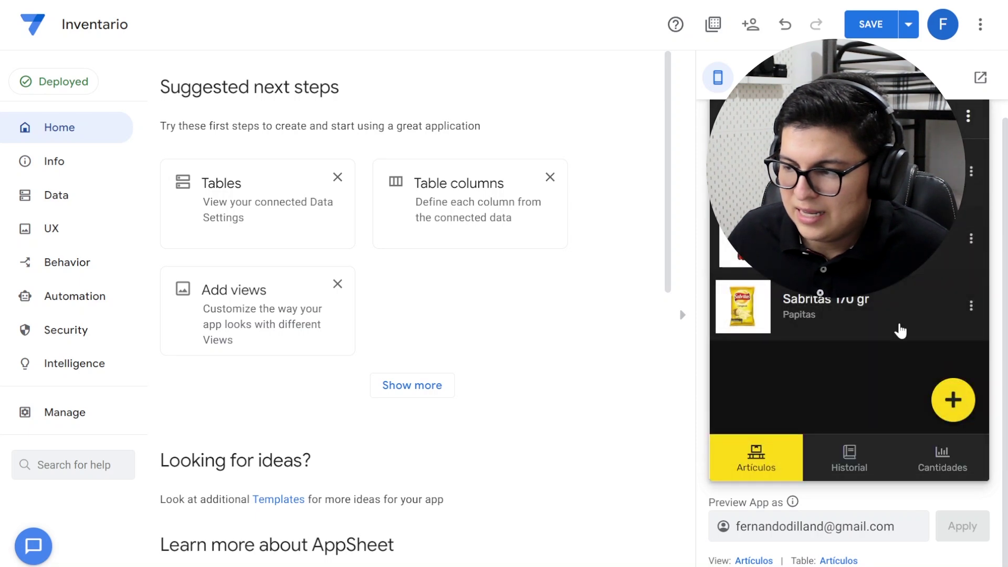
click(861, 455)
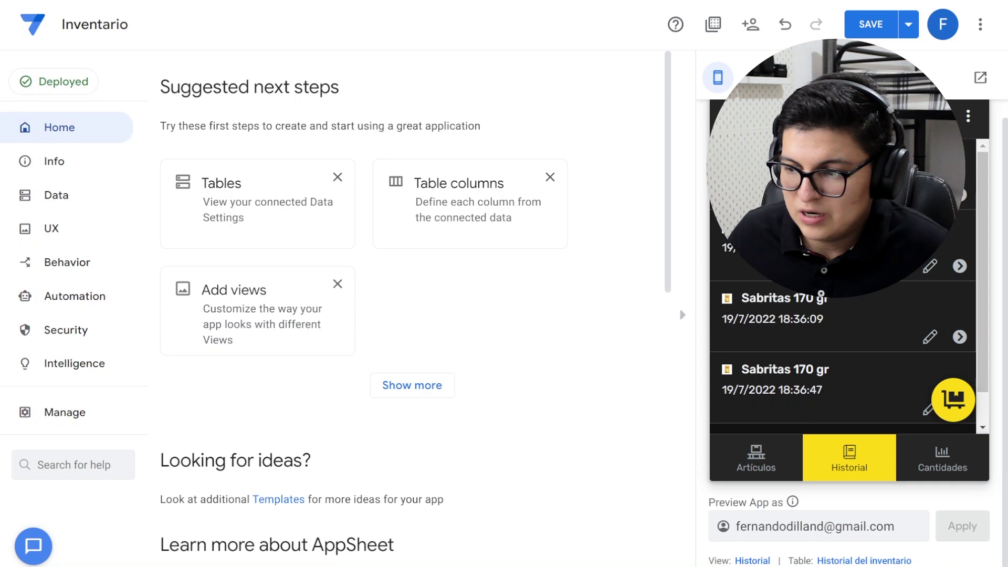
Step: Switch to the Inventario folder in Google Drive and open the Artículos spreadsheet
key(ctrl+Tab)
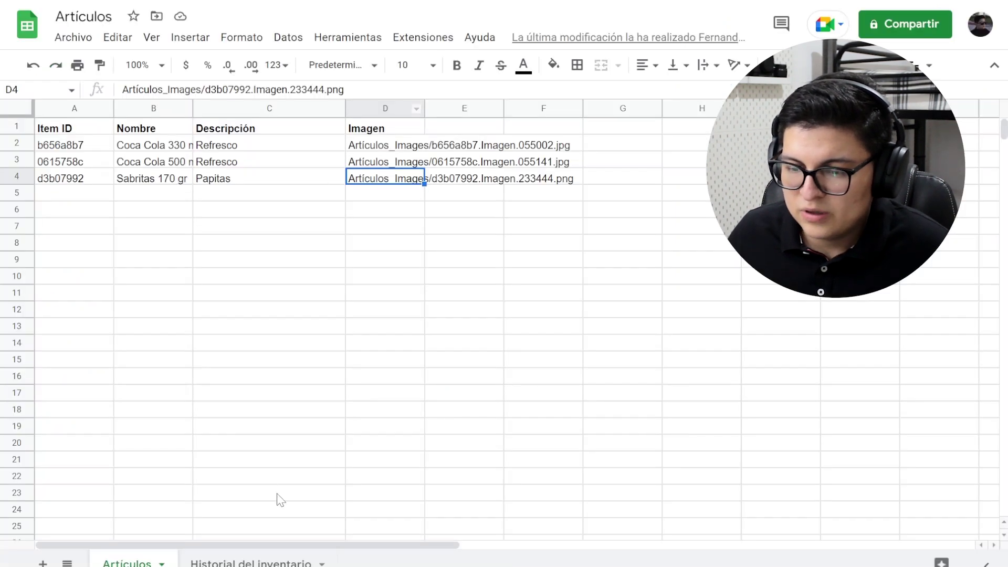
key(ctrl+Tab)
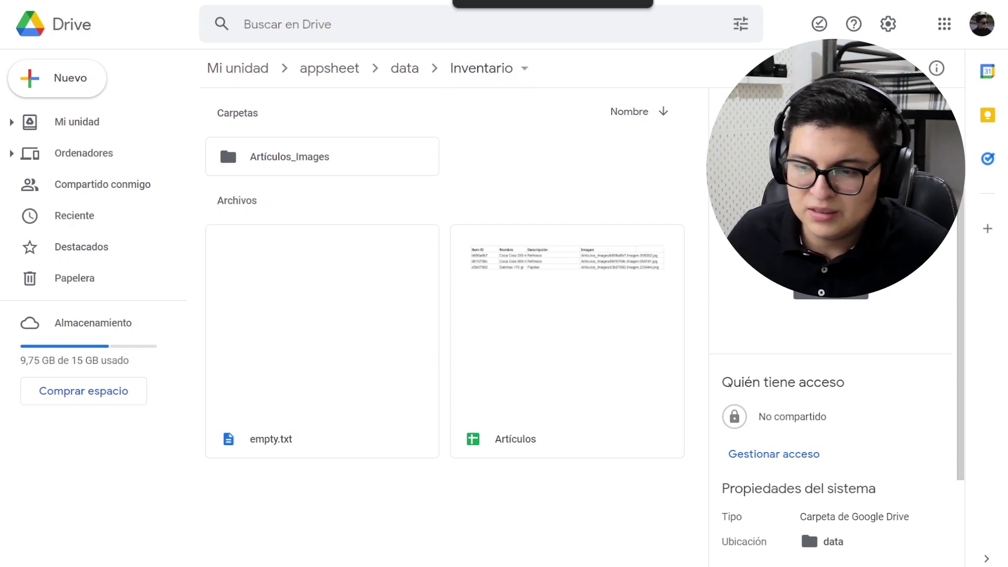
click(531, 436)
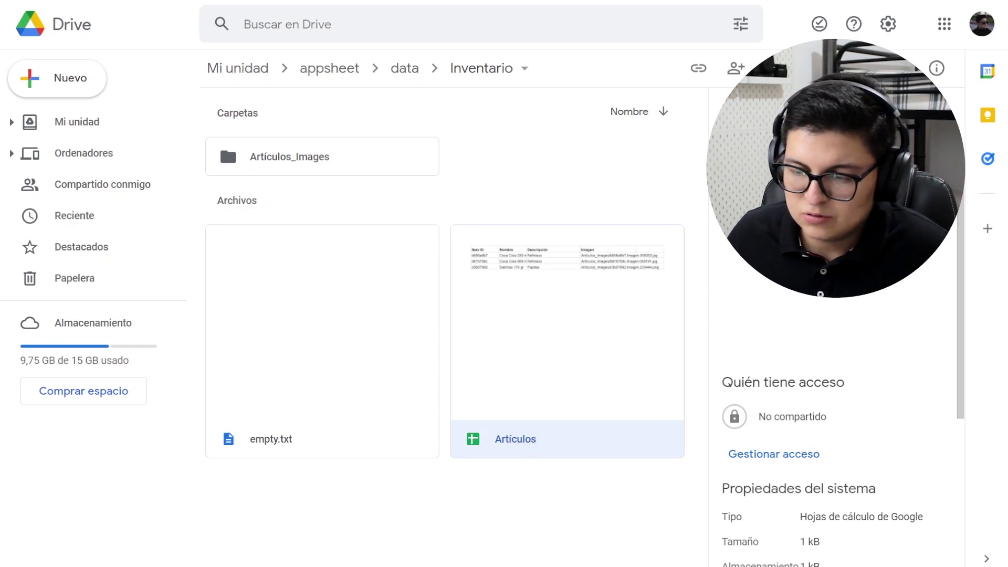
double_click(536, 445)
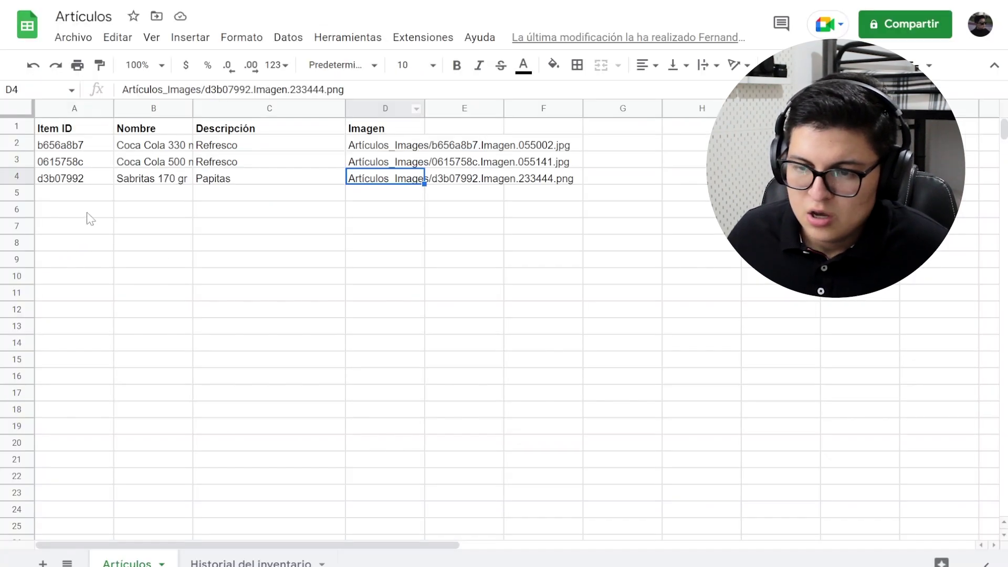
Step: Examine the stored records in the Artículos and Historial del inventario sheets, including the Cantidad values for Sabritas 170 gr
drag(52, 148, 522, 177)
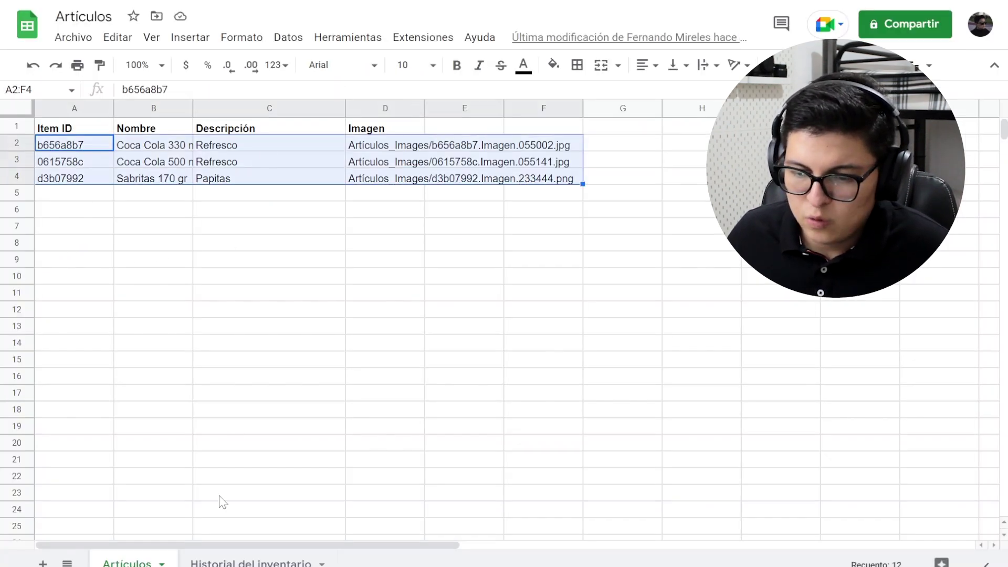
click(251, 562)
drag(50, 147, 338, 191)
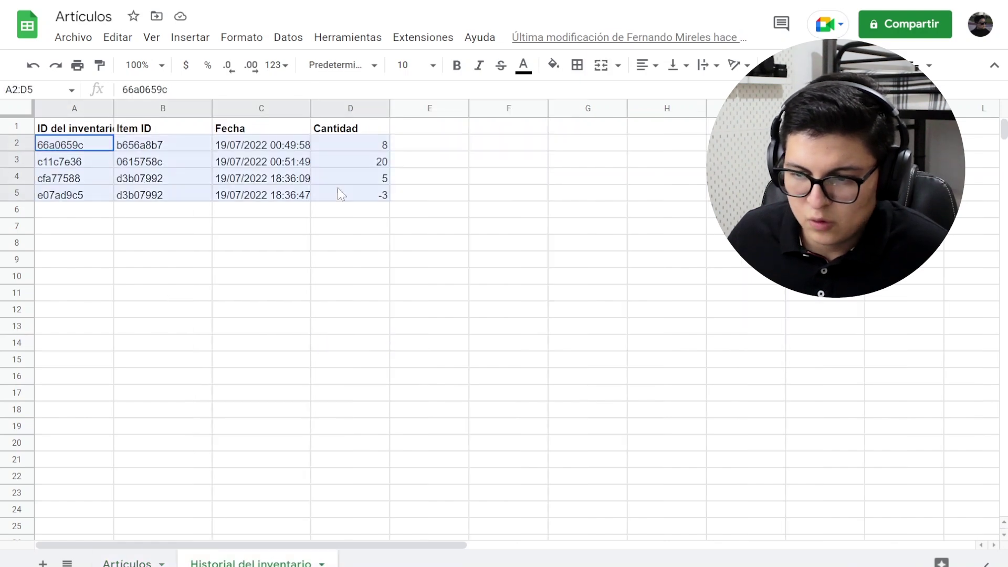
click(315, 378)
click(378, 180)
click(381, 198)
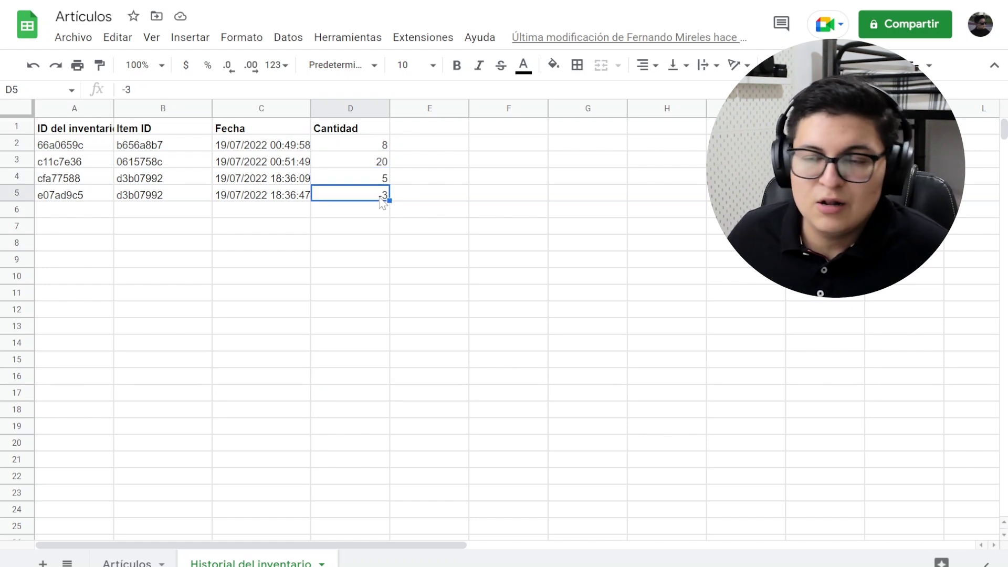
drag(353, 205, 52, 152)
Step: Delete row 5 from the Historial del inventario sheet and undo the deletion
right_click(20, 190)
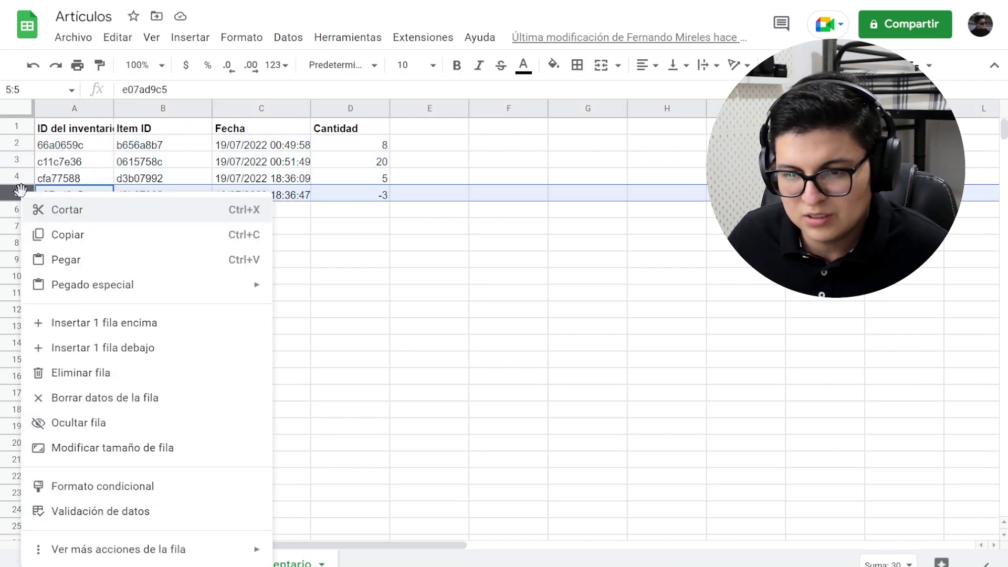
click(220, 371)
click(418, 295)
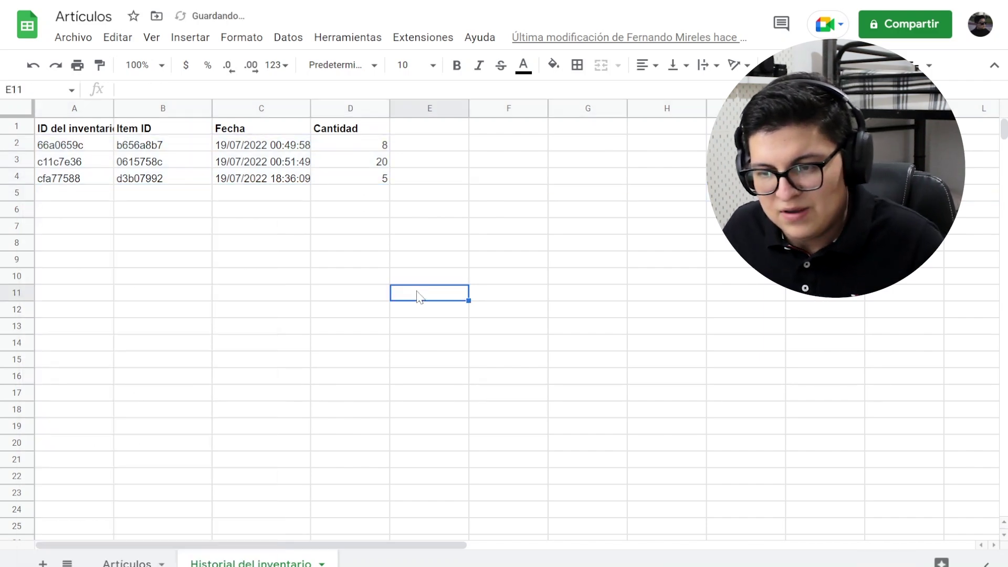
key(ctrl+z)
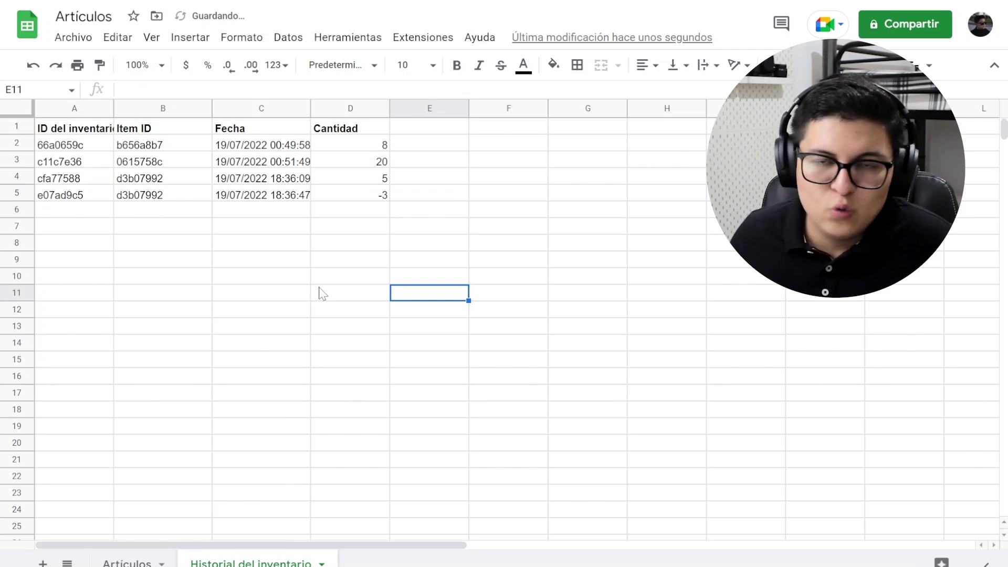
Step: Check the article rows in the Artículos sheet again and switch back to the AppSheet editor
key(ctrl+shift+Page_Up)
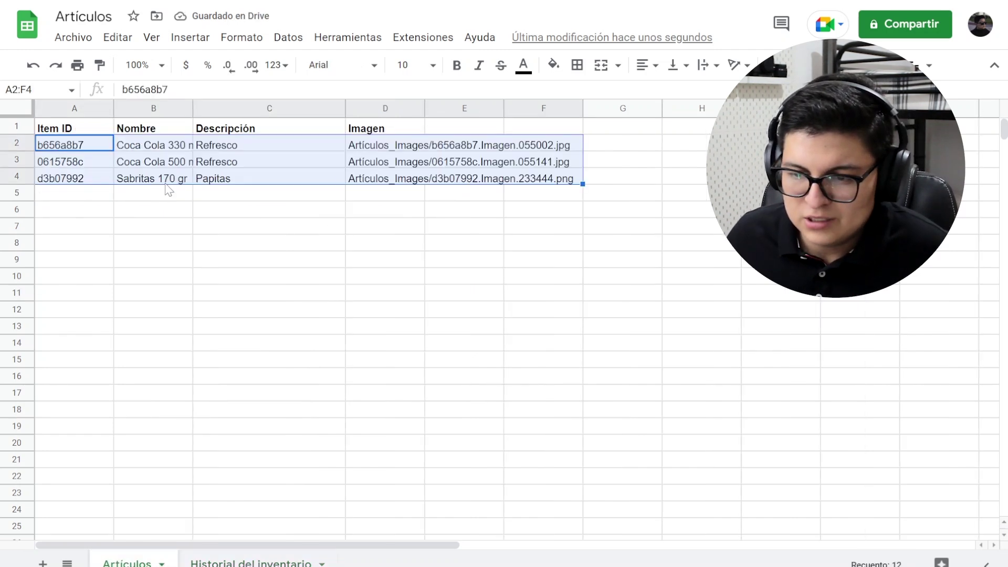
click(378, 259)
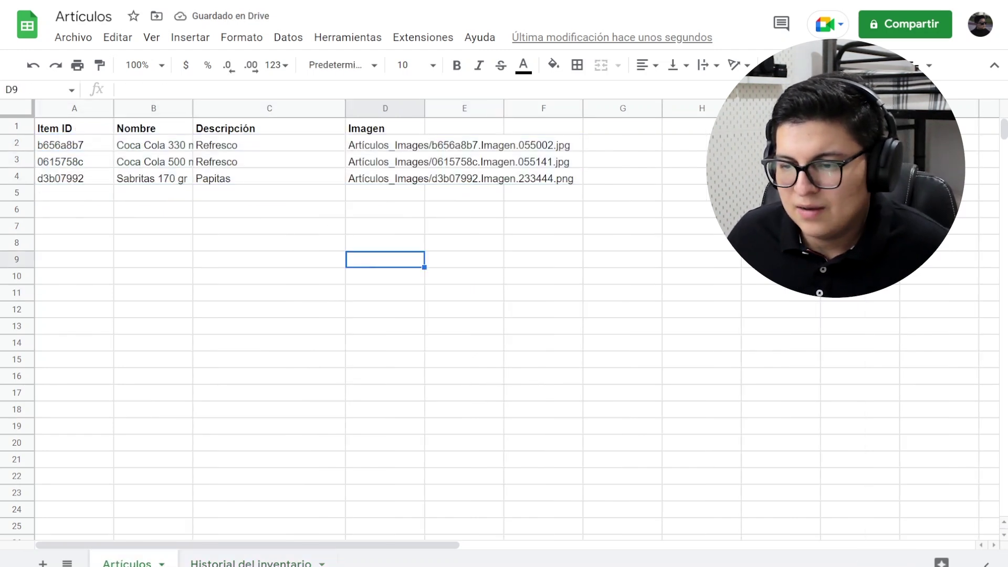
key(ctrl+Tab)
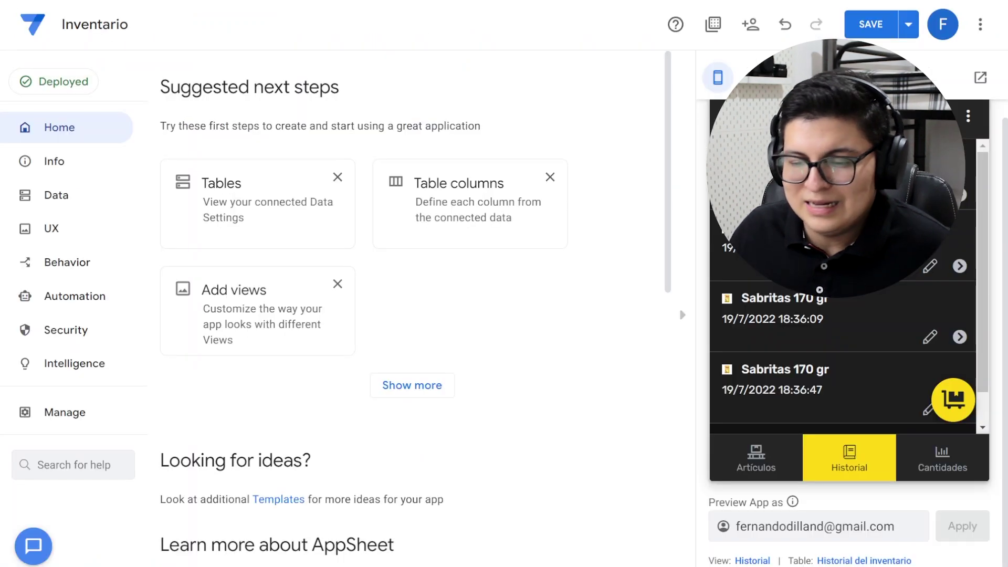